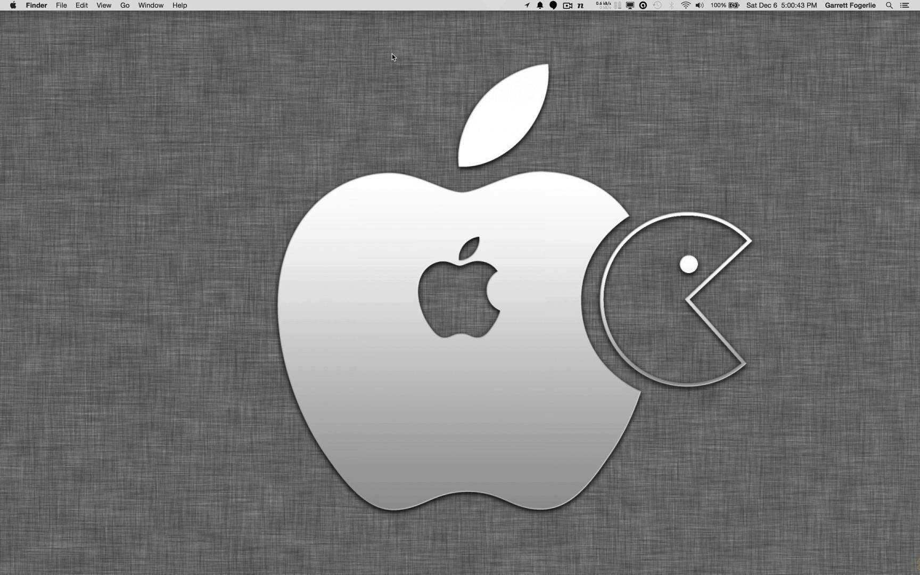
Show the Screen Shots list under System Preferences > Keyboard > Shortcuts and review it.
click(13, 6)
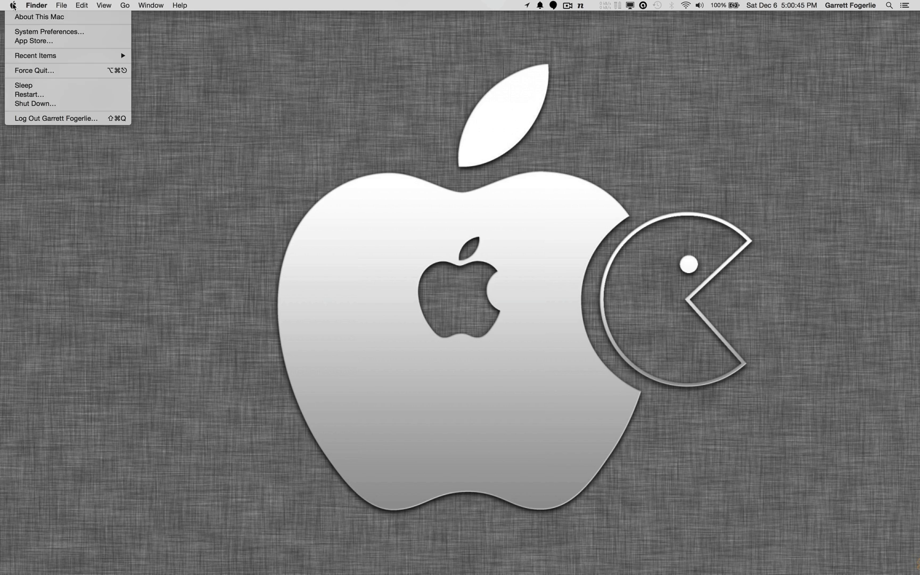
click(34, 33)
click(102, 109)
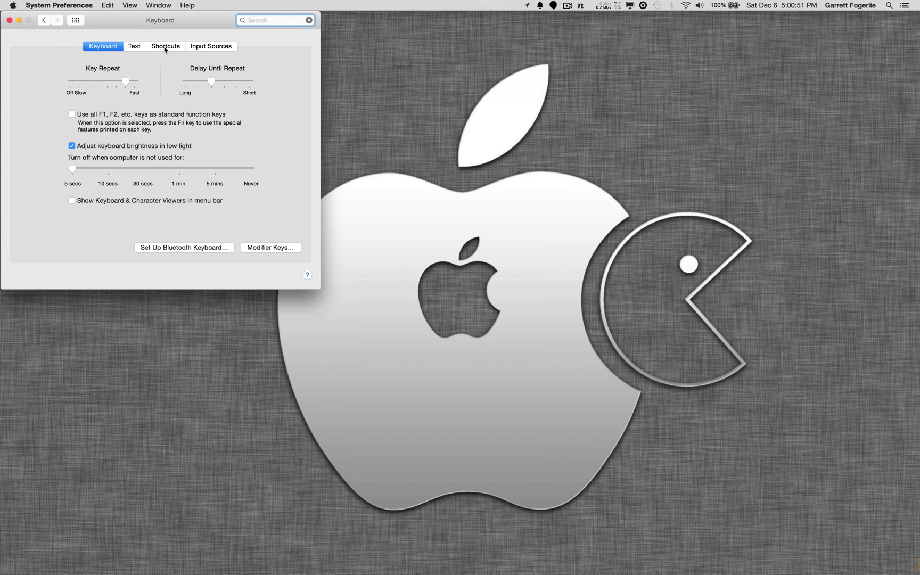
click(164, 47)
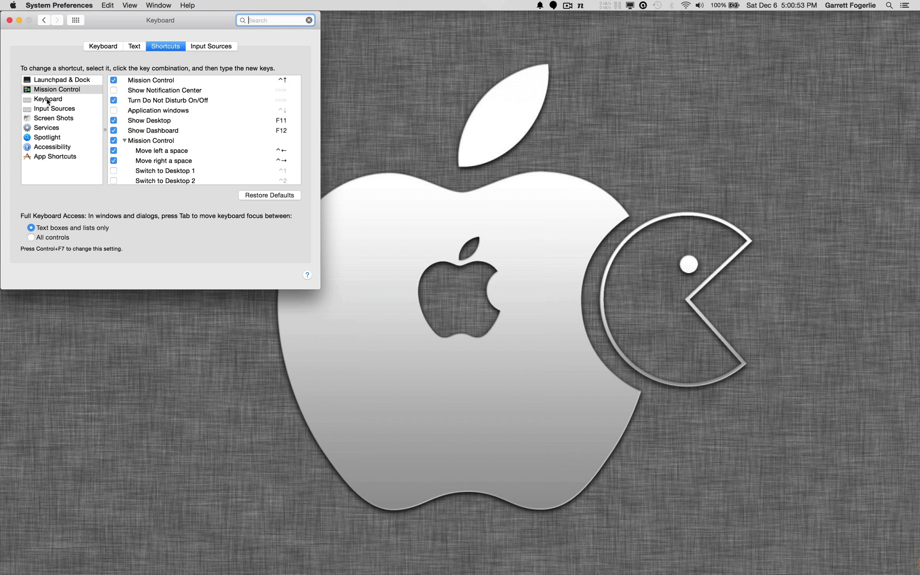
click(46, 119)
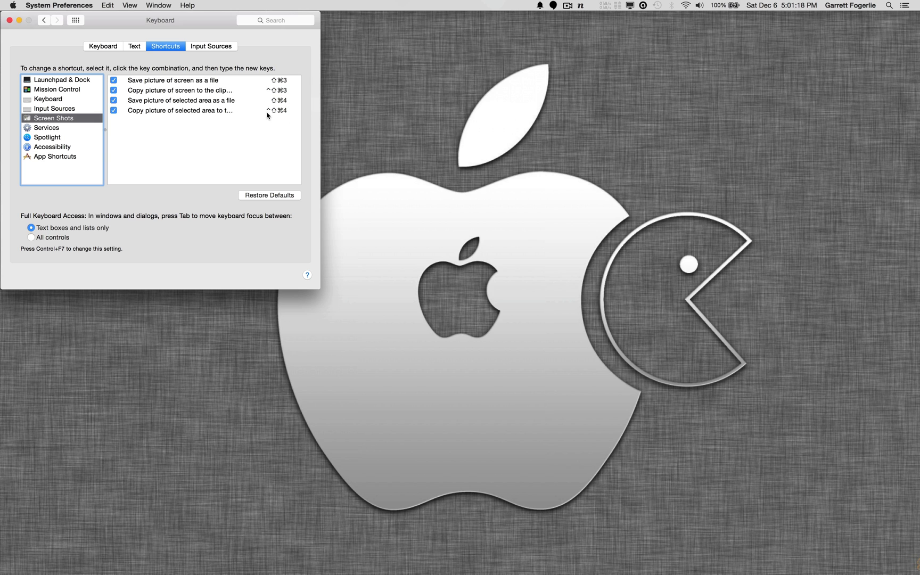
mouse_move(268, 113)
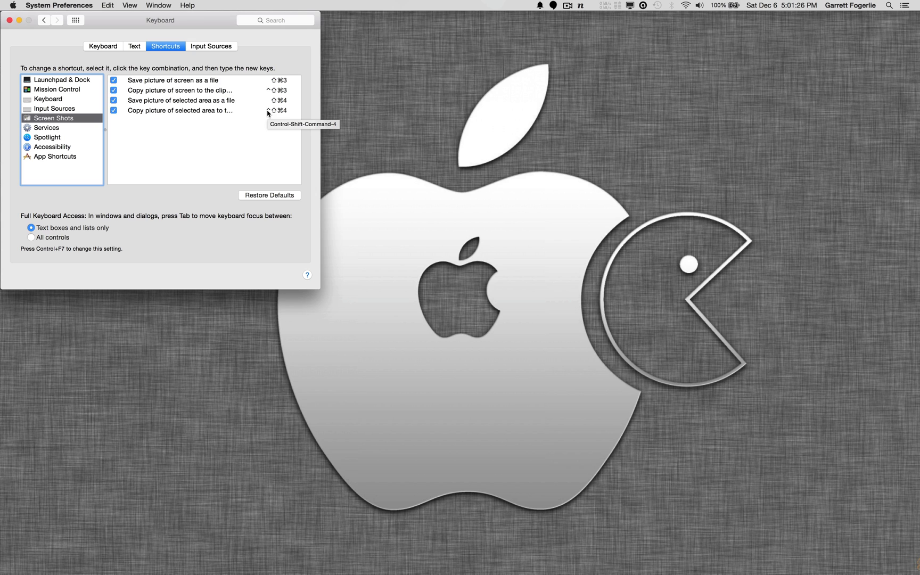
click(229, 140)
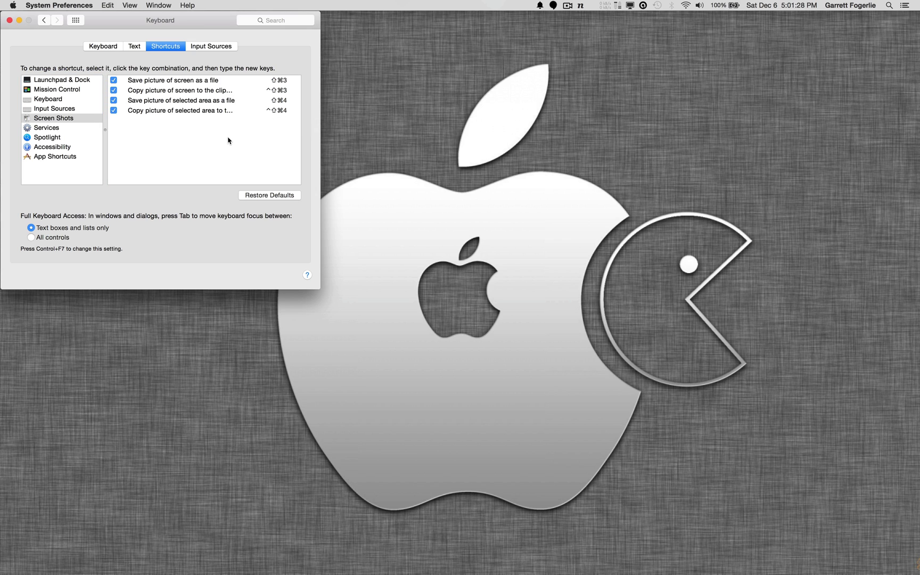
Quit System Preferences, take a full-screen screenshot with Cmd+Shift+3, and check it in Preview.
key(super+q)
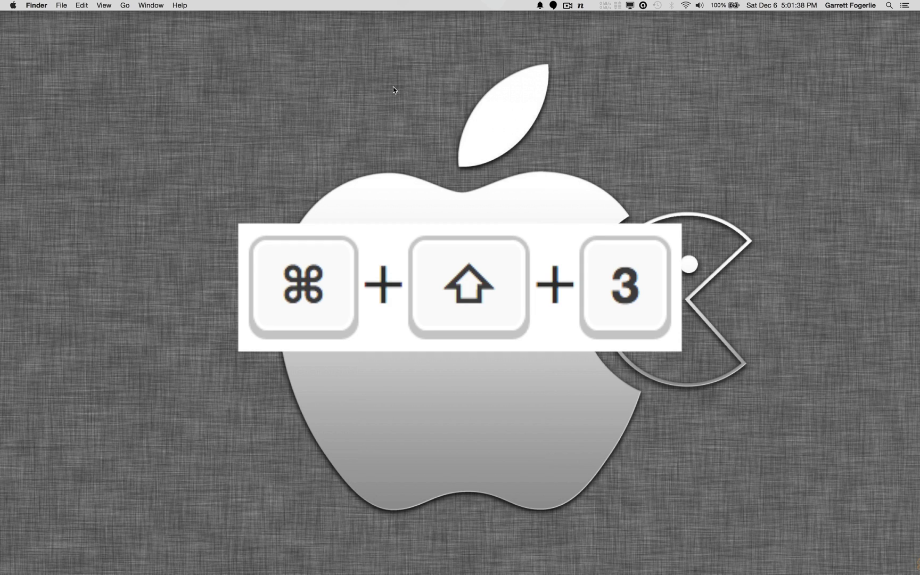
key(super+shift+3)
double_click(890, 35)
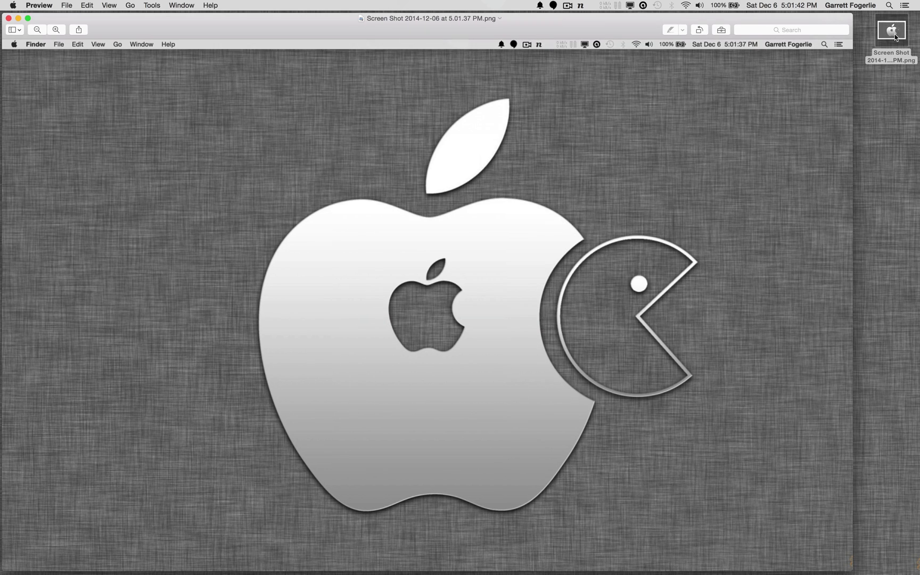
click(8, 18)
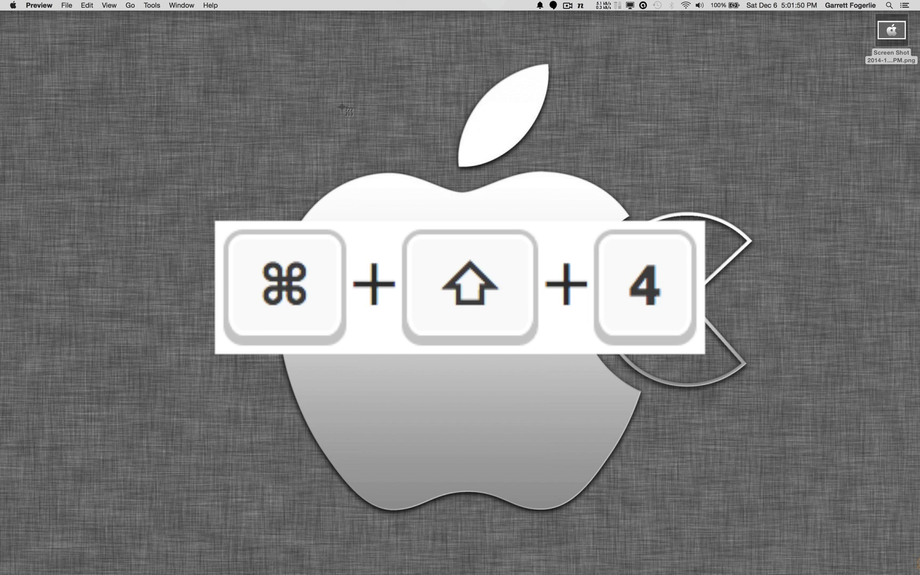
Capture the apple and Pac-Man area as a screenshot and check it in Preview.
drag(250, 46, 779, 523)
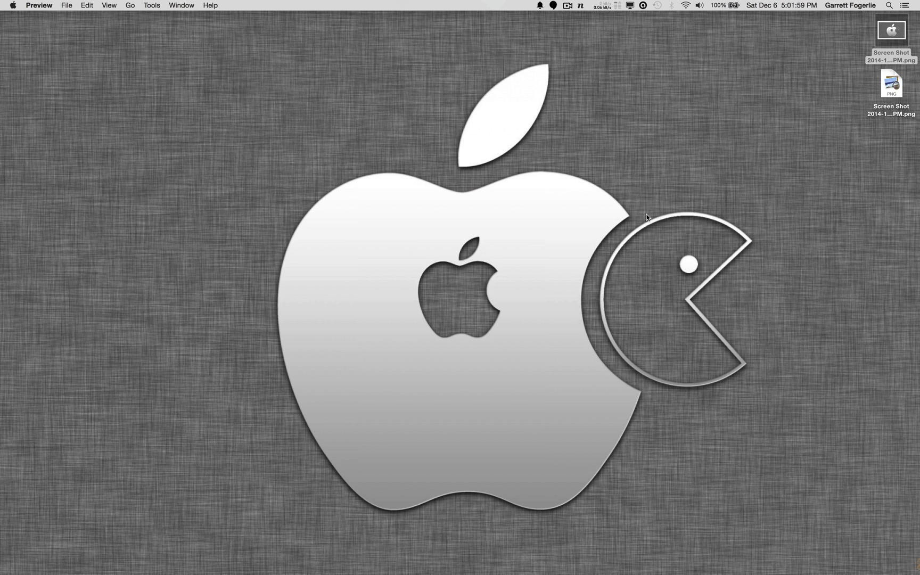
double_click(890, 89)
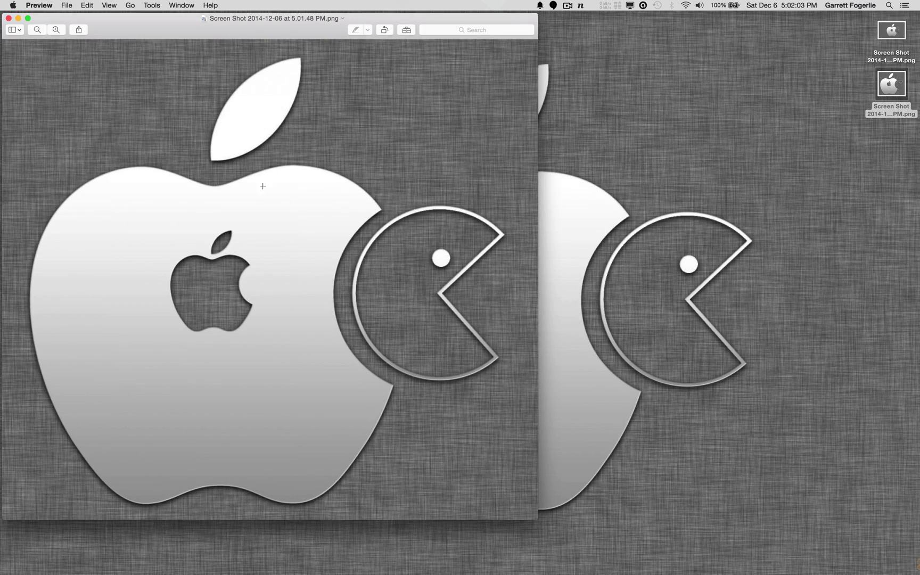
key(ctrl+Up)
key(ctrl+Up)
click(8, 18)
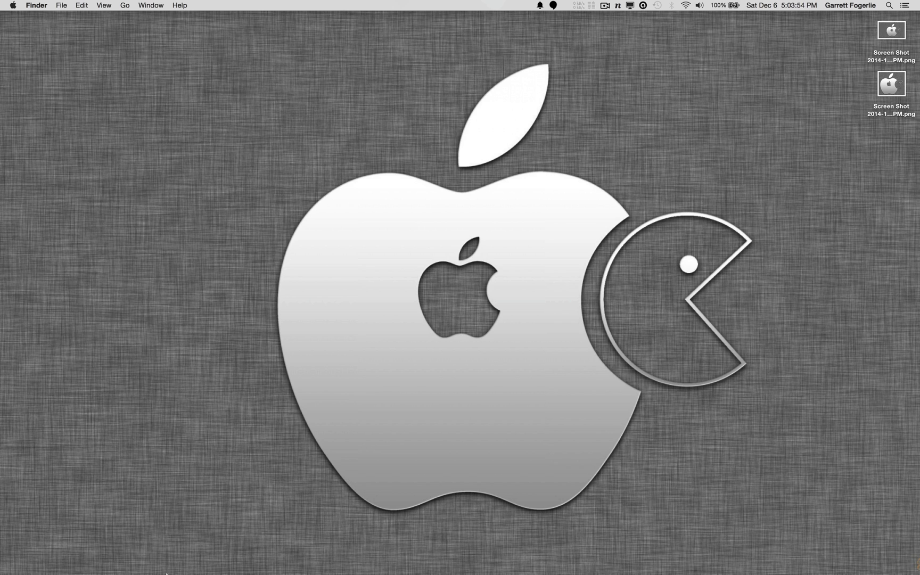
Launch Chrome with the YouTube channel and capture a strip of the channel banner.
mouse_move(160, 549)
click(127, 555)
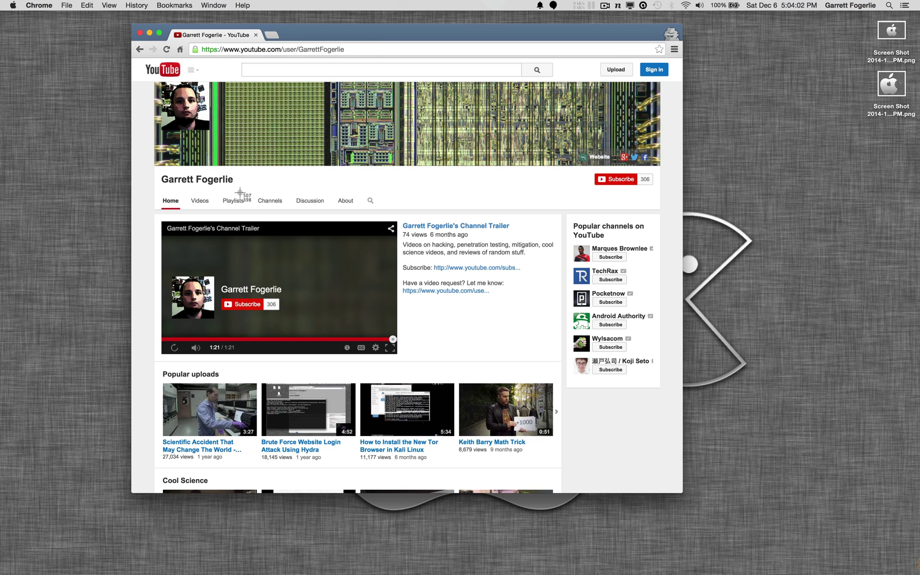
drag(150, 81, 652, 190)
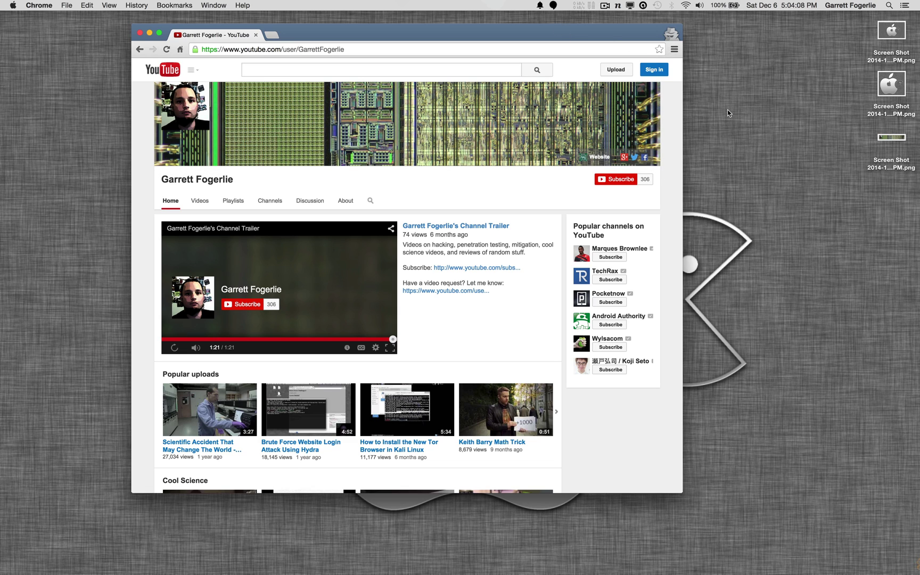
Capture the whole Chrome window with Cmd+Shift+4 and Space, then check the PNG in Preview.
key(super+shift+4)
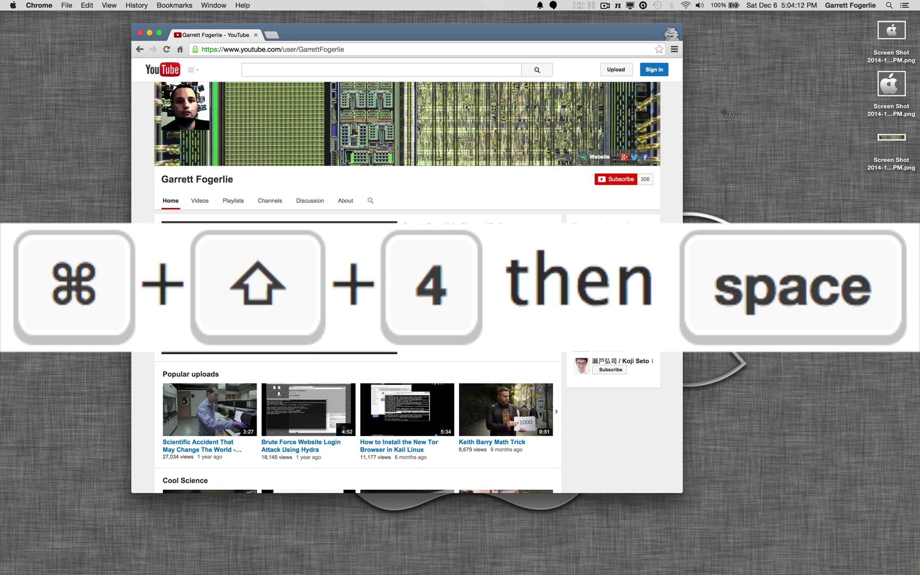
key(space)
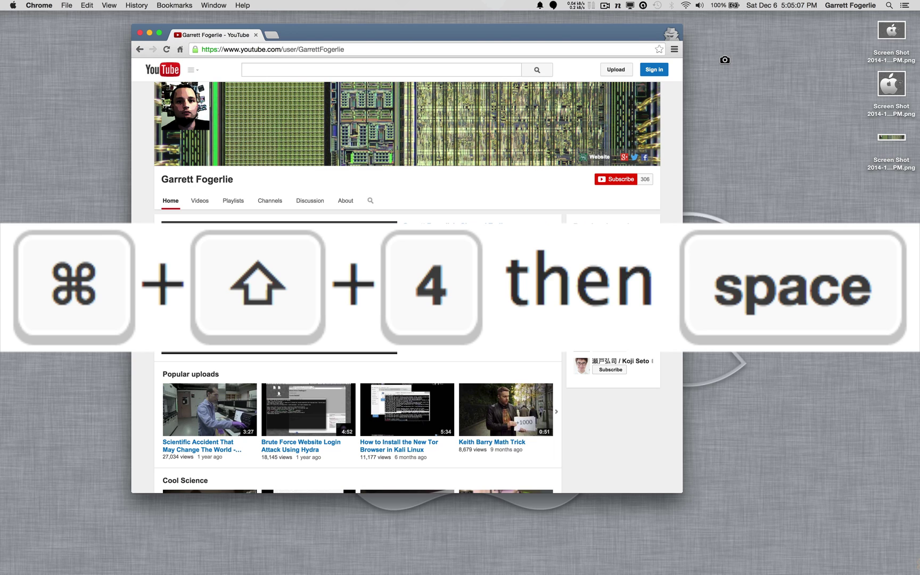
key(space)
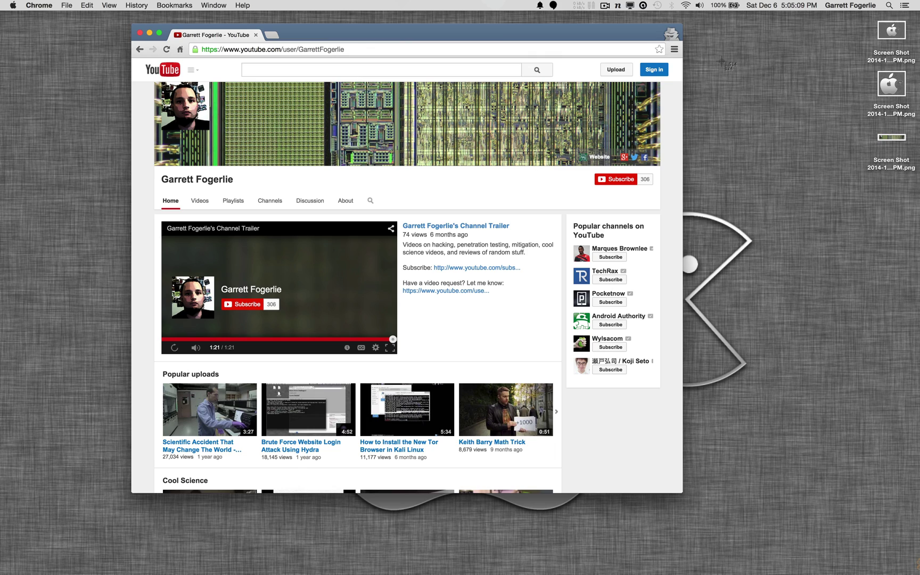
key(space)
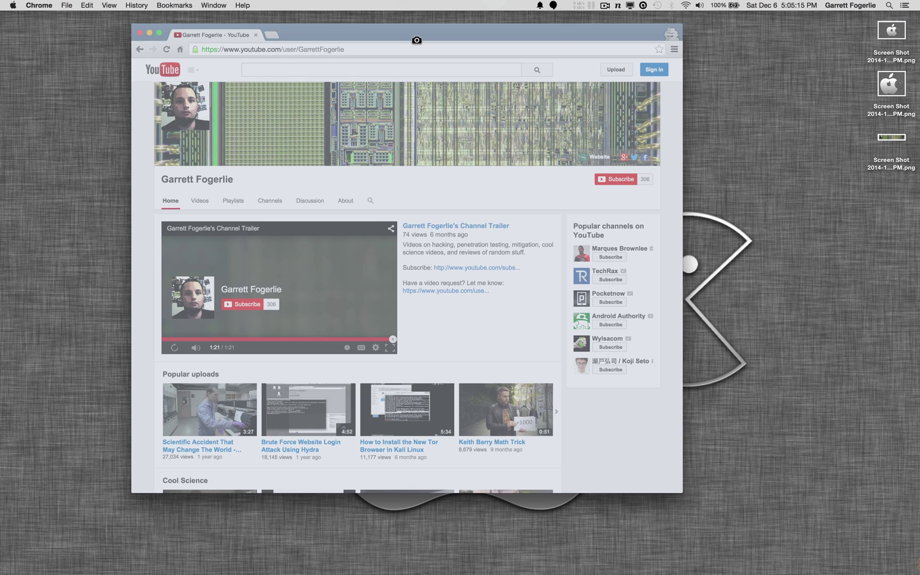
click(417, 40)
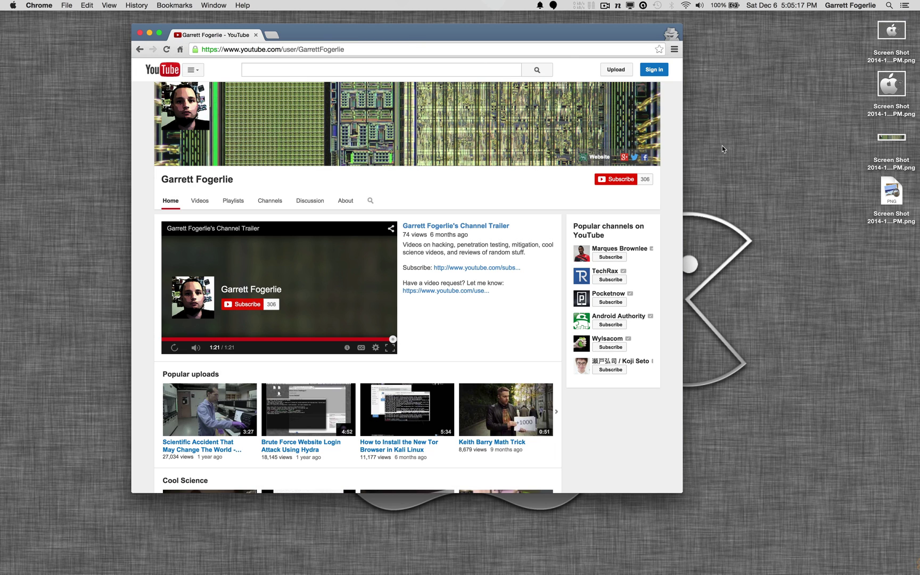
double_click(897, 199)
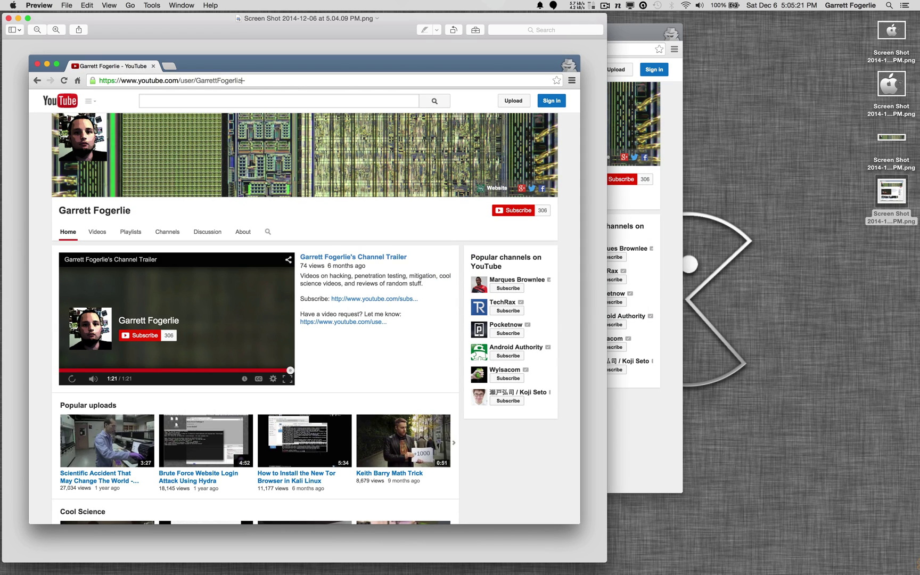
click(9, 18)
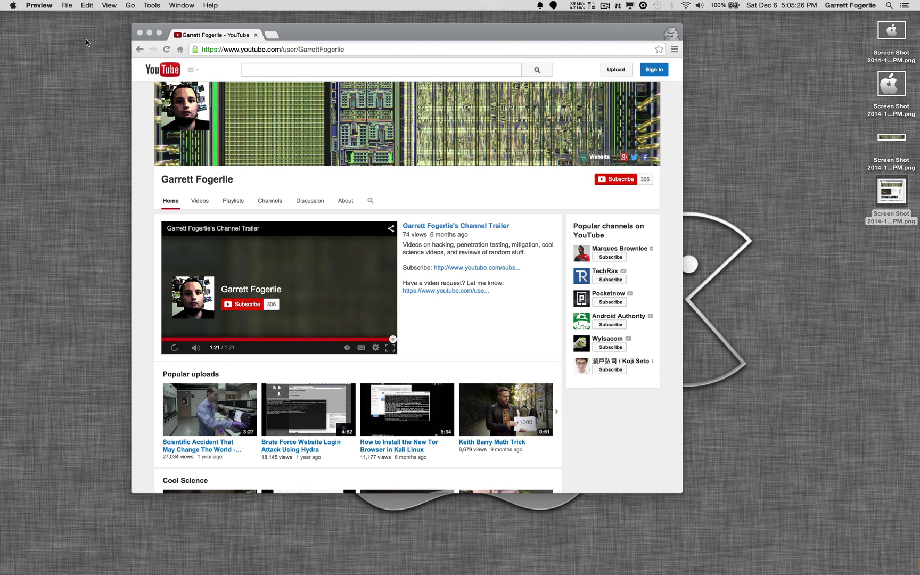
key(super+shift+4)
drag(128, 22, 686, 495)
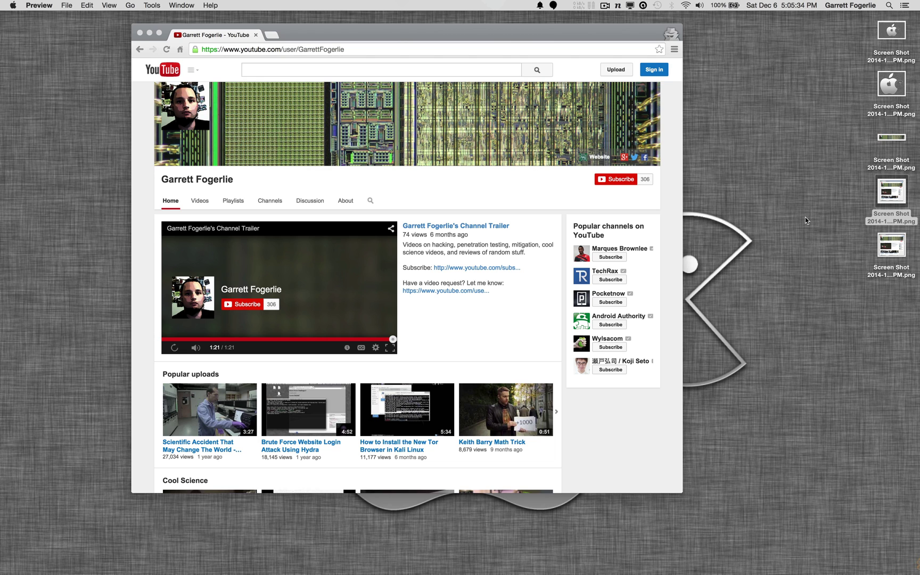
Capture the menu bar, then the Notification Center Today panel, as window screenshots.
key(space)
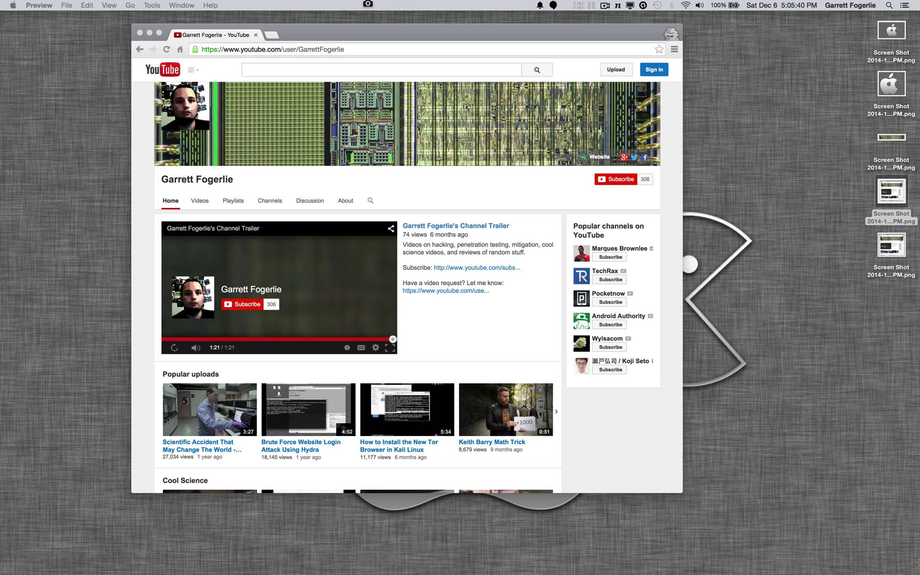
click(368, 4)
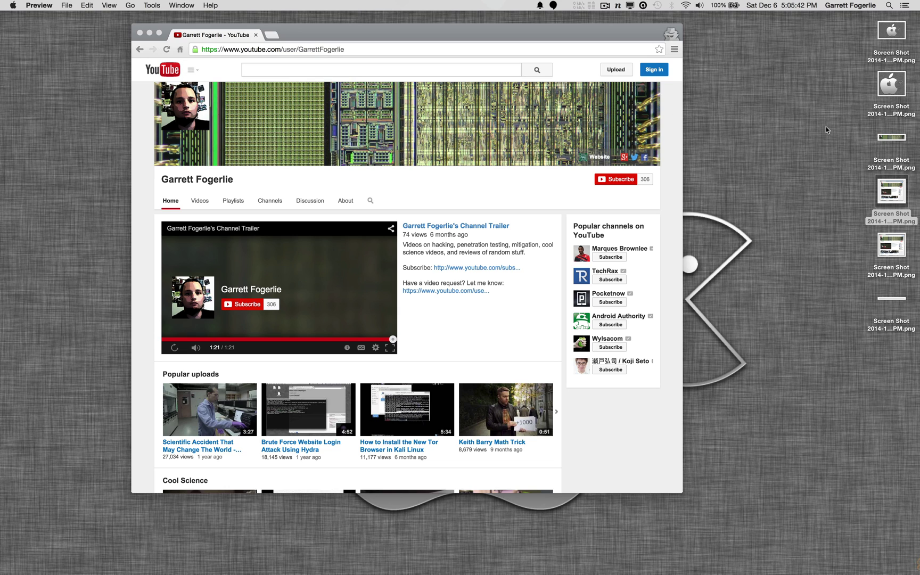
scroll(827, 130, left, 3)
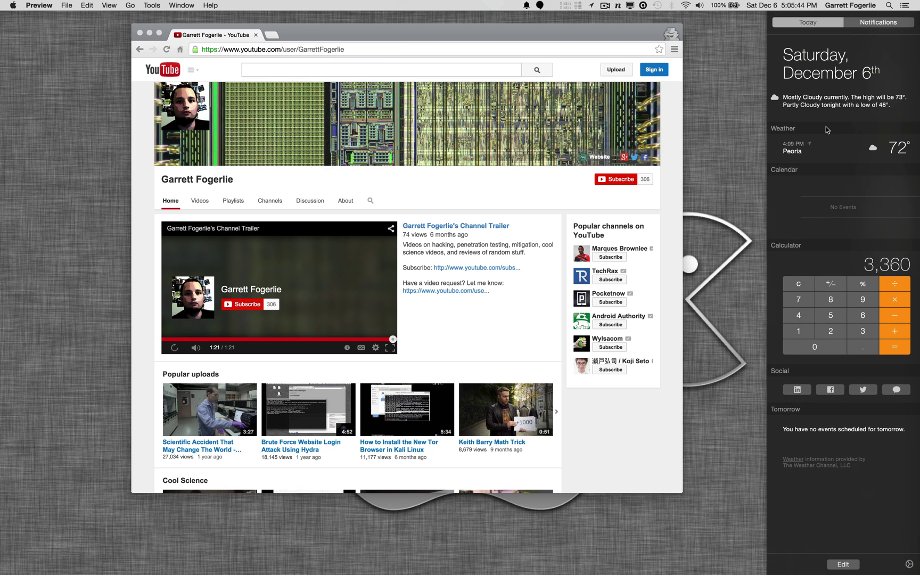
key(super+shift+4)
key(space)
click(826, 101)
click(732, 142)
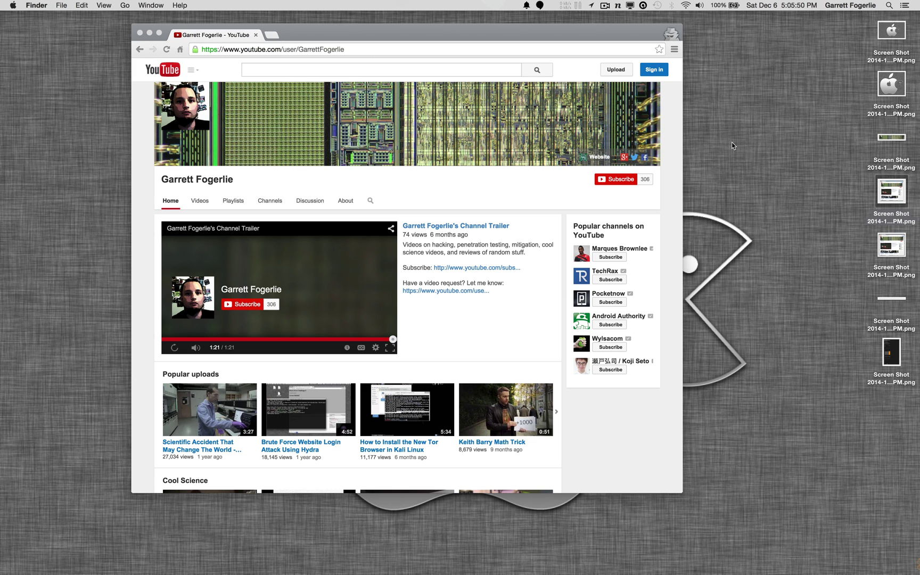
Show Dashboard, capture the Weather widget with Cmd+Shift+4 and Space, then return to the desktop.
key(ctrl+Left)
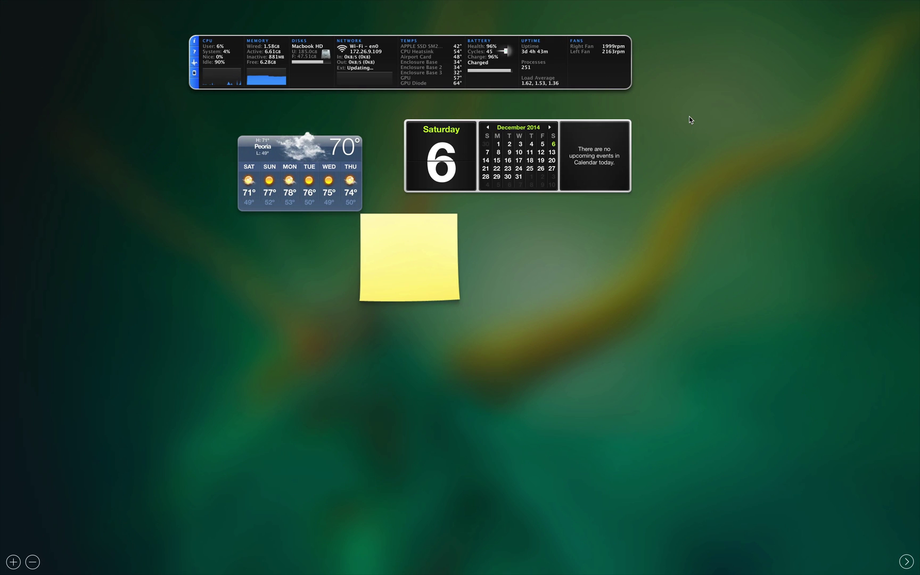
key(super+shift+4)
key(space)
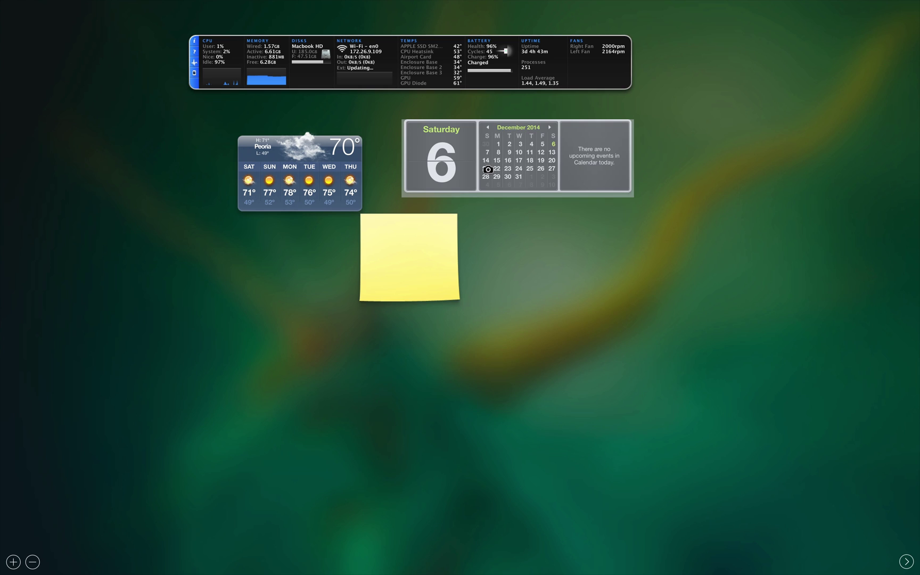
click(299, 164)
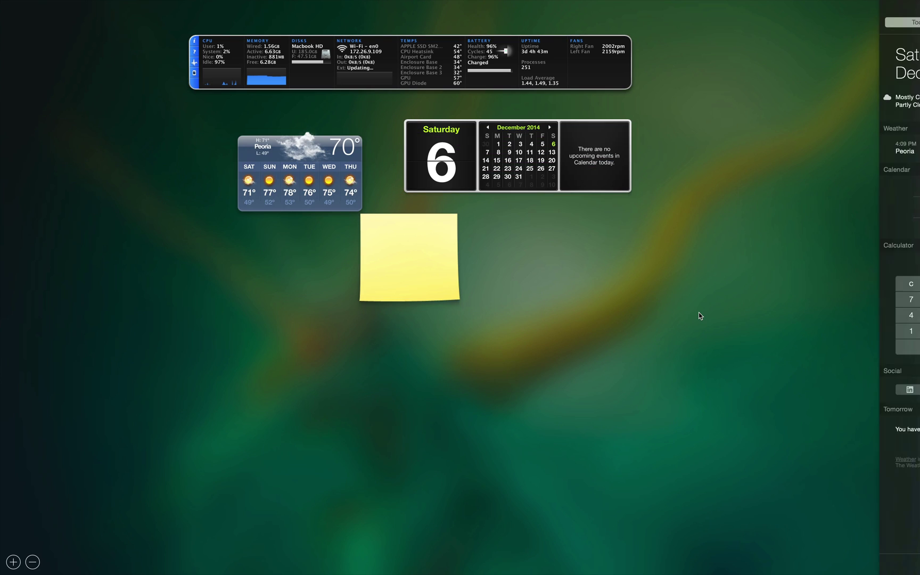
key(ctrl+Right)
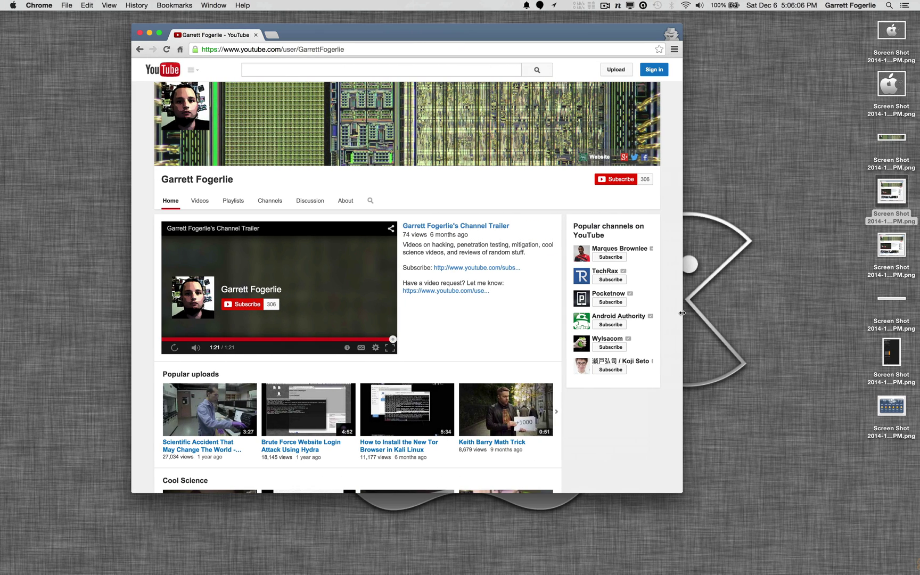
double_click(887, 399)
double_click(889, 351)
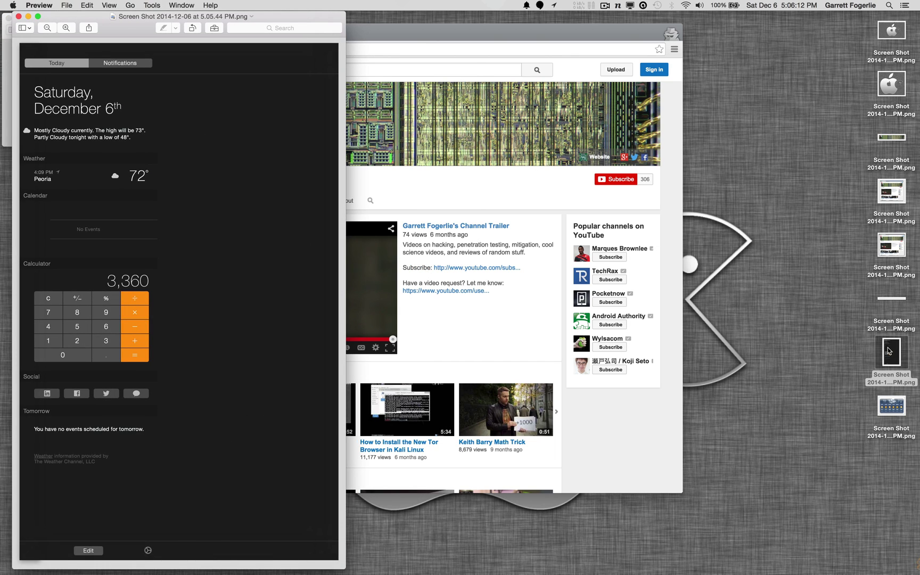
click(892, 293)
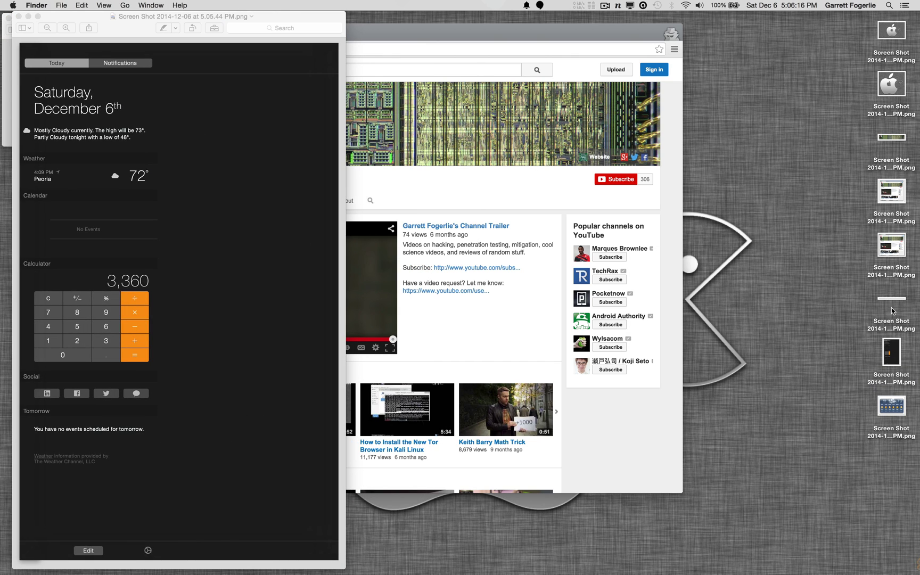
double_click(893, 304)
double_click(892, 193)
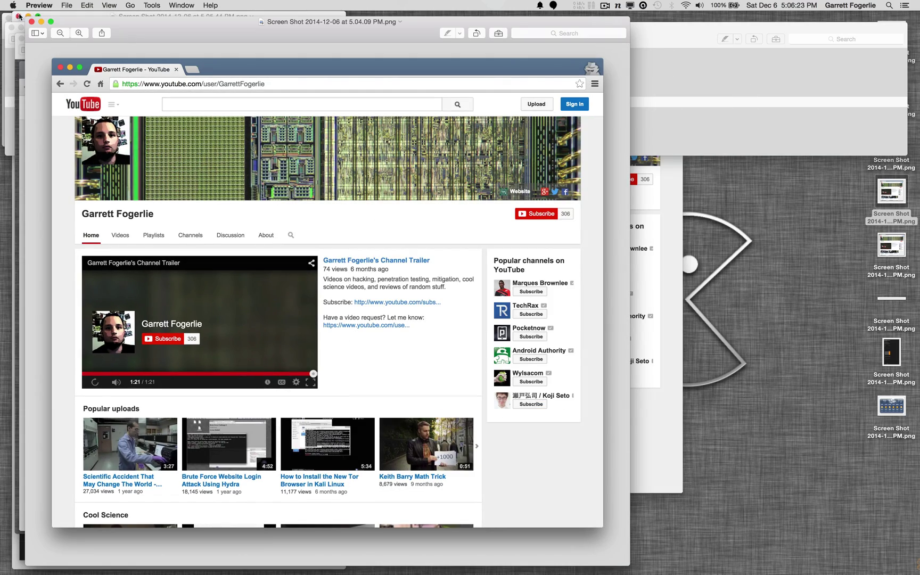
click(31, 21)
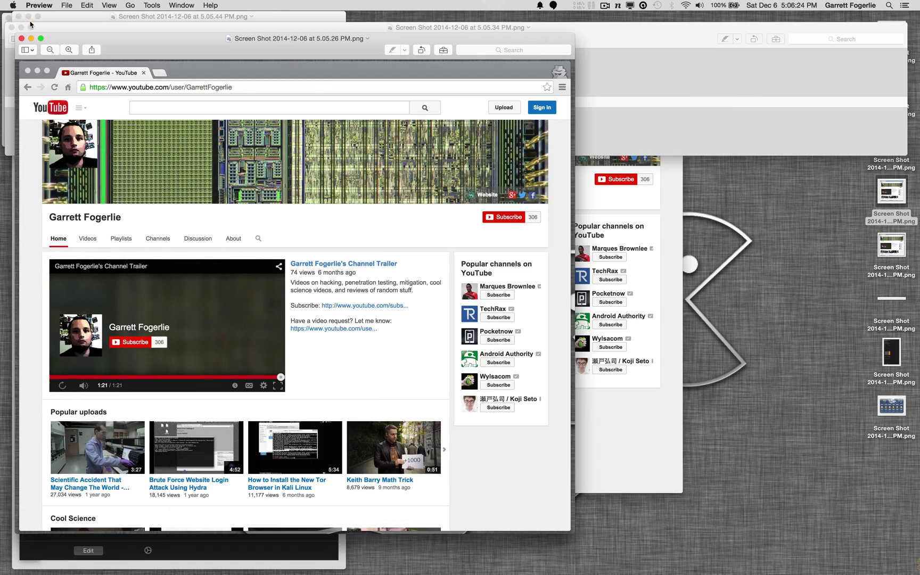
click(19, 33)
click(12, 21)
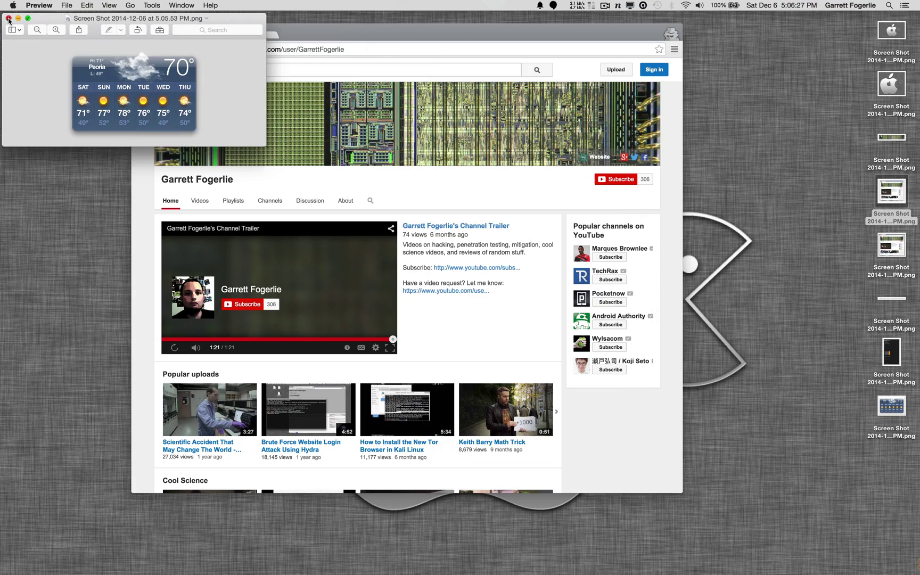
click(8, 18)
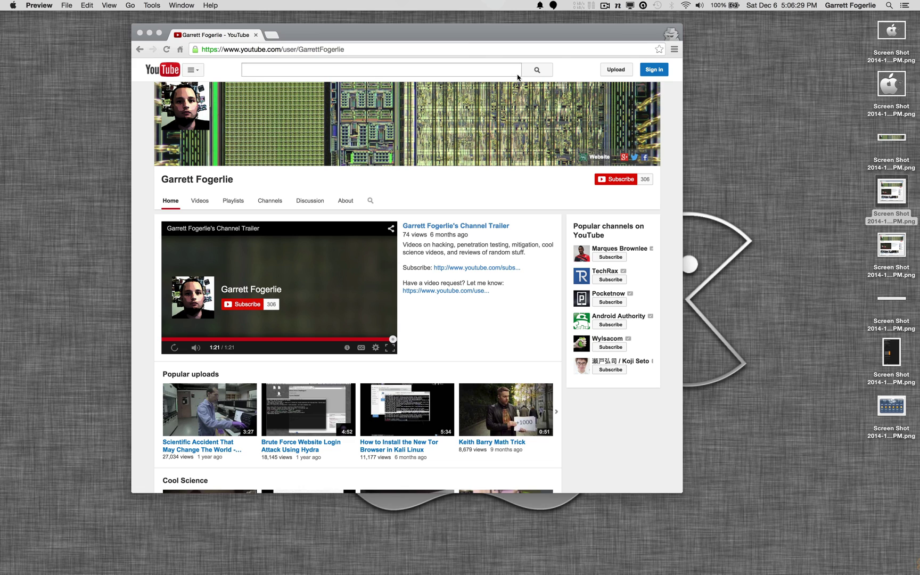
Drag a Cmd+Shift+4 capture rectangle over the YouTube banner and tabs.
key(super+shift+4)
drag(740, 77, 526, 208)
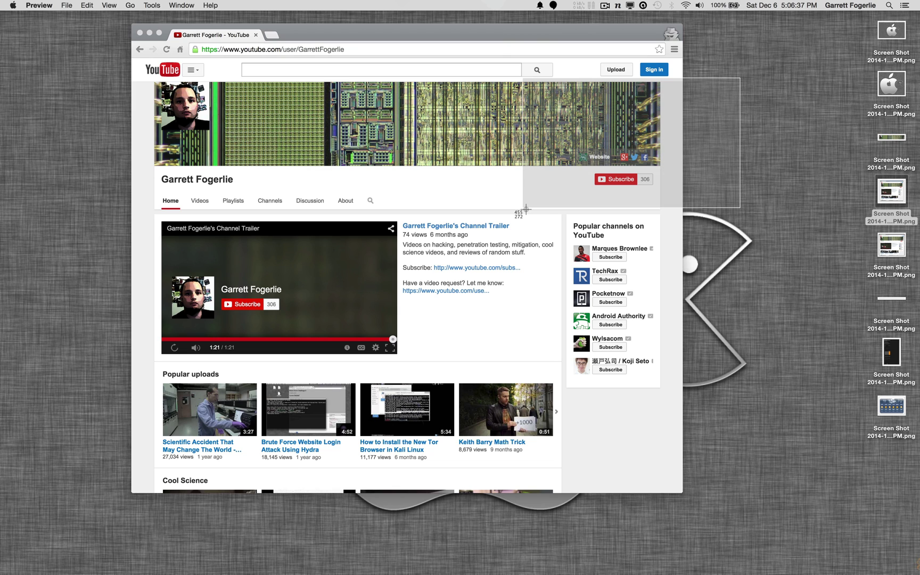
drag(526, 209, 466, 148)
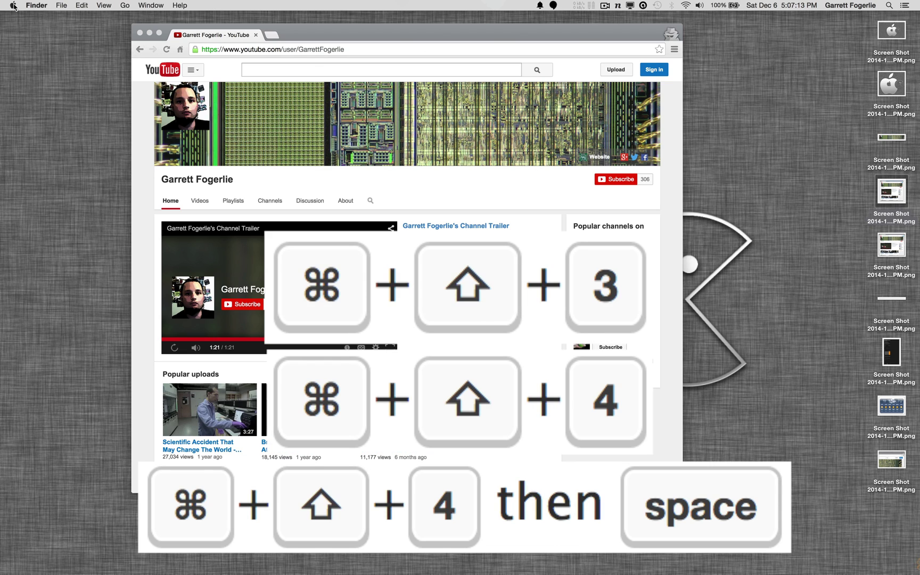
click(13, 6)
click(32, 31)
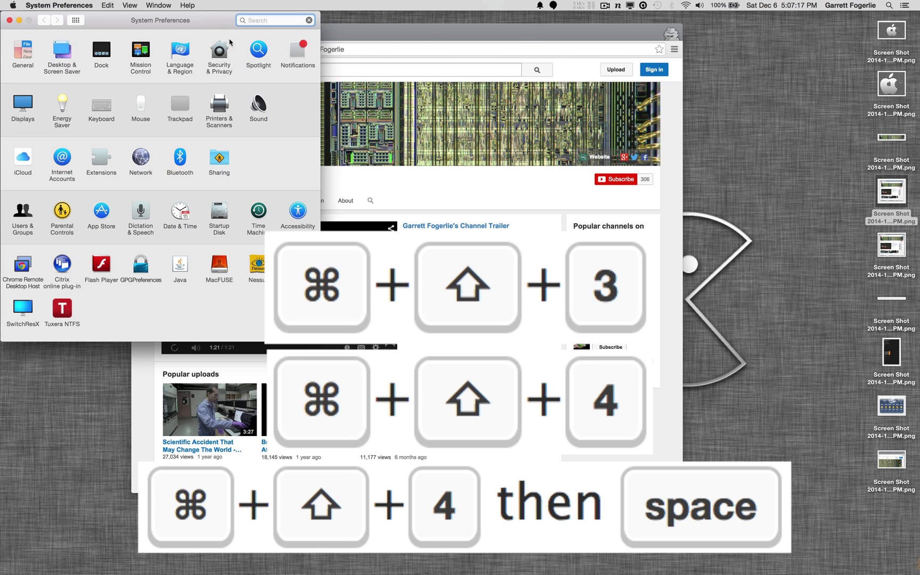
click(101, 108)
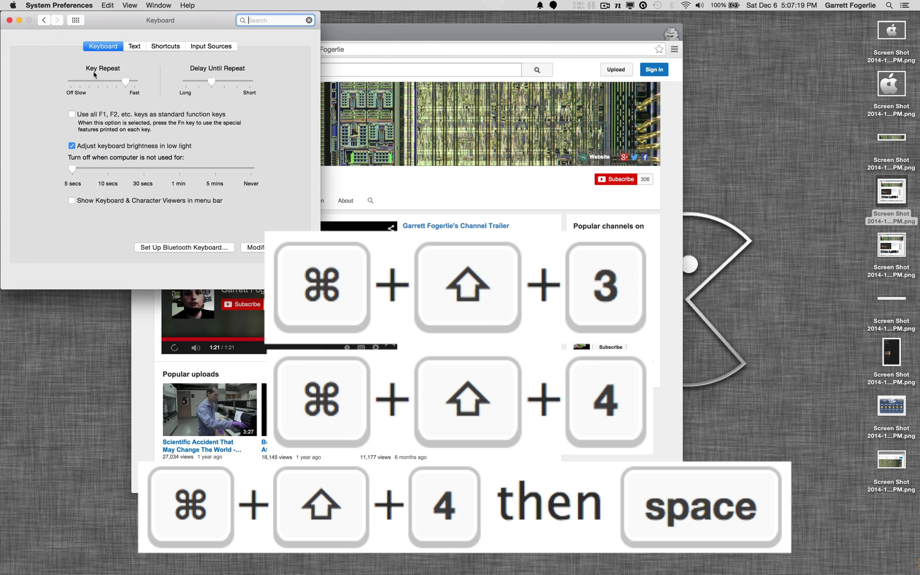
click(166, 46)
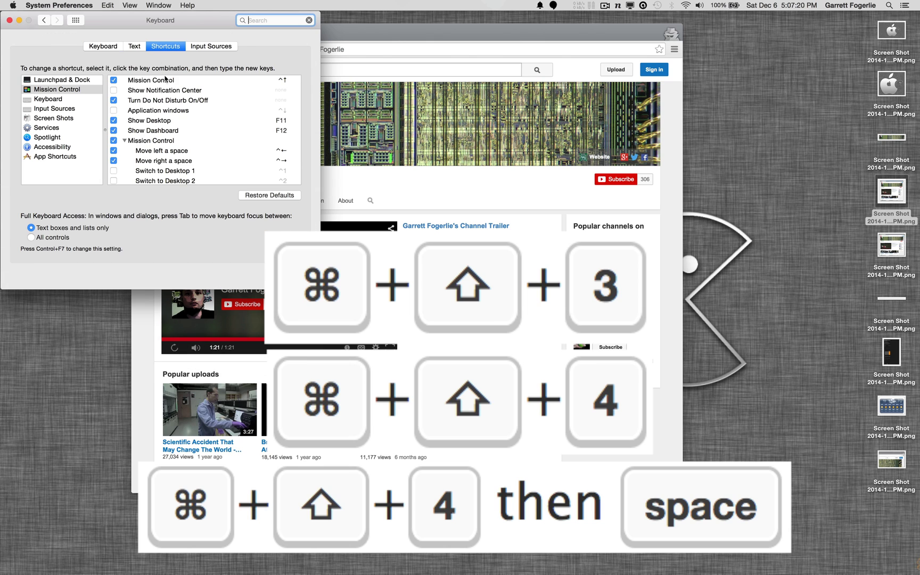
click(54, 118)
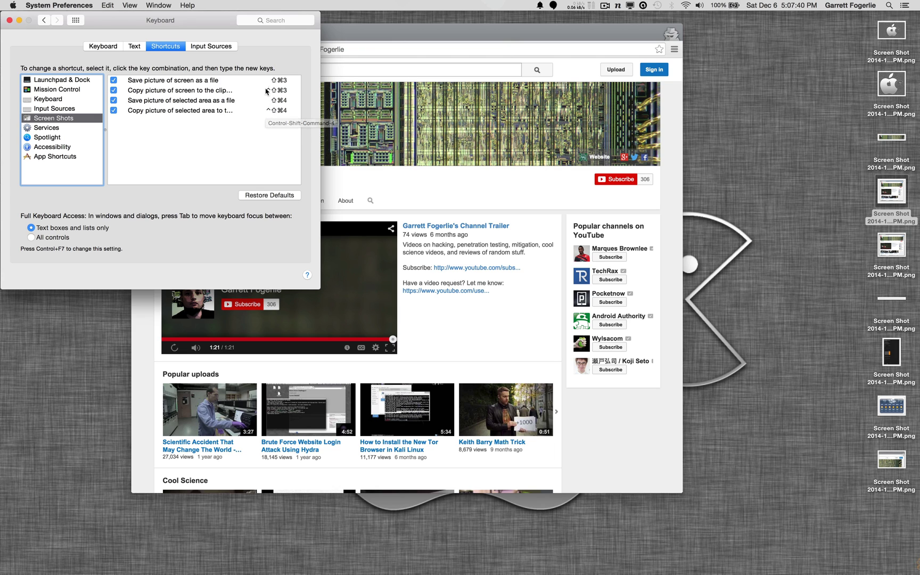
click(858, 21)
drag(858, 21, 903, 566)
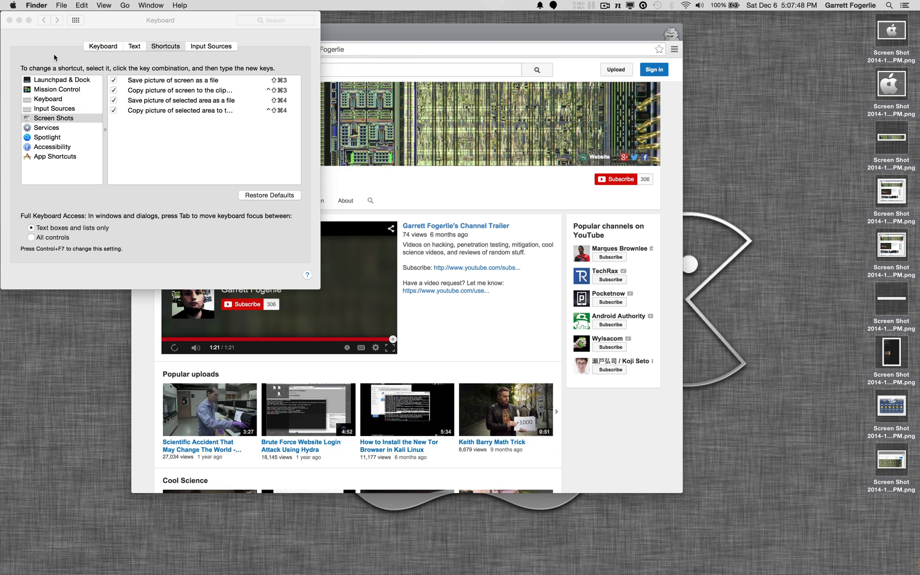
click(9, 20)
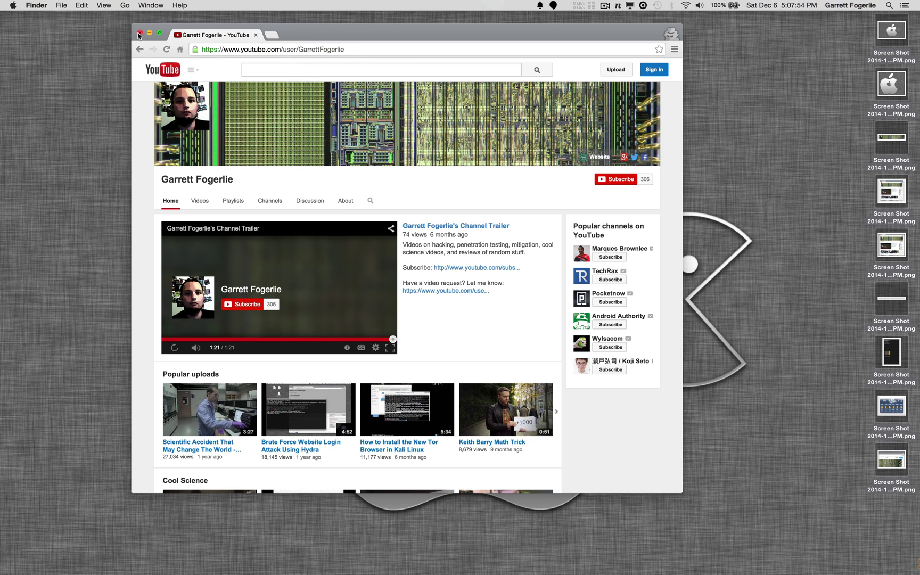